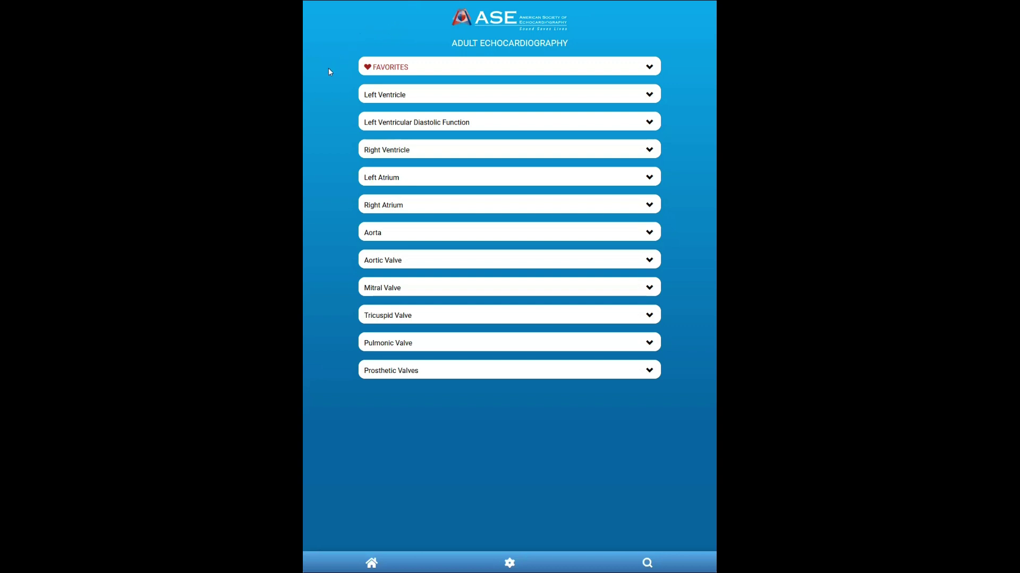
Step: Check which calculators are available for the Left Ventricle
click(437, 103)
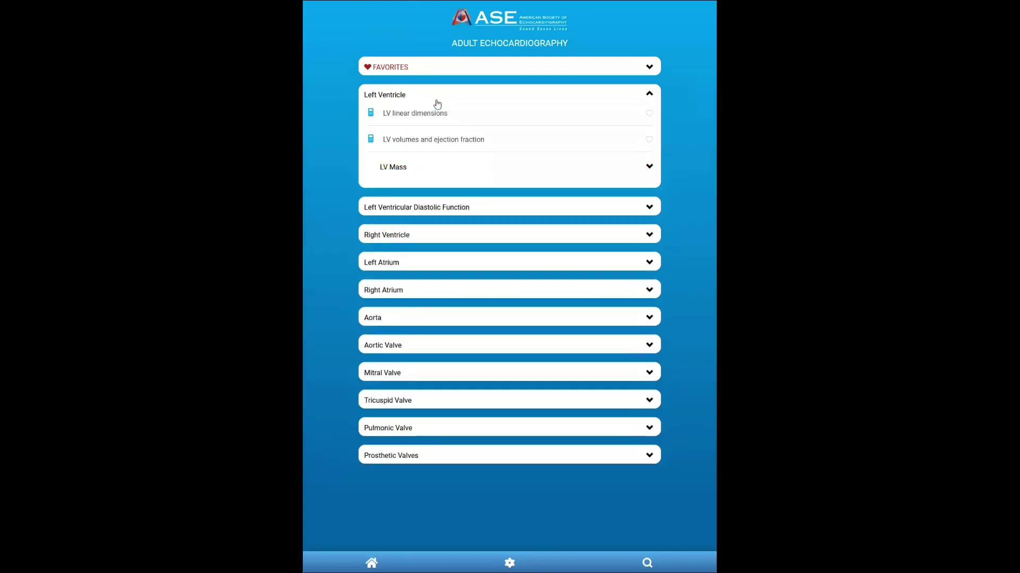
click(436, 101)
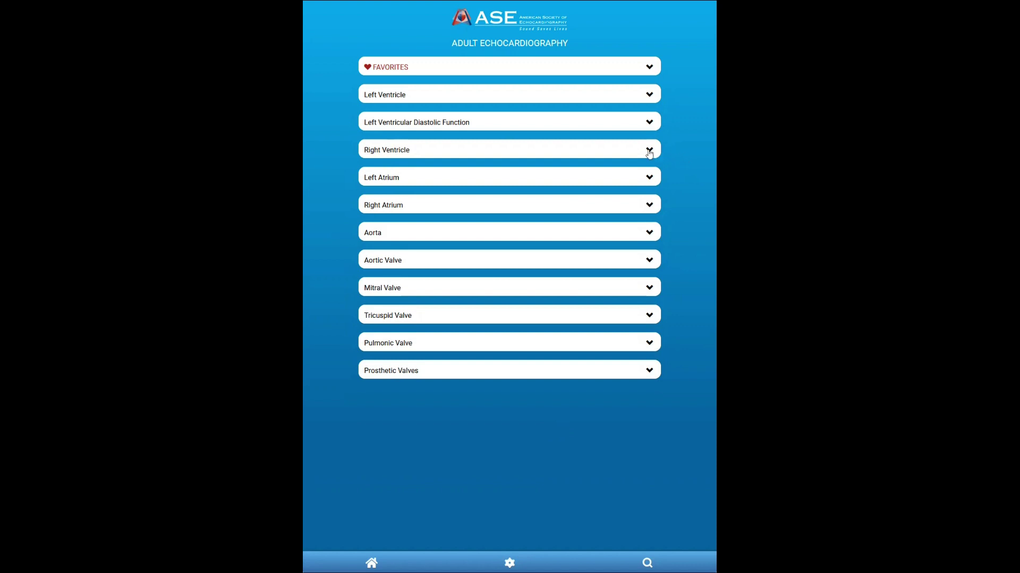
Step: Review the normal values for RV chamber size in the Right Ventricle section's RV dimensions table
click(649, 151)
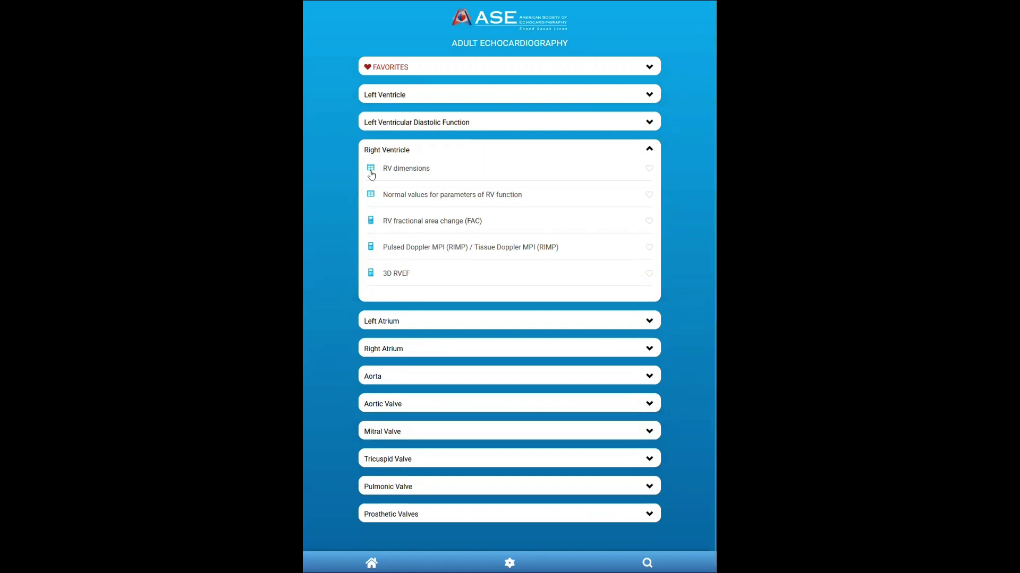
click(412, 170)
scroll(393, 223, down, 3)
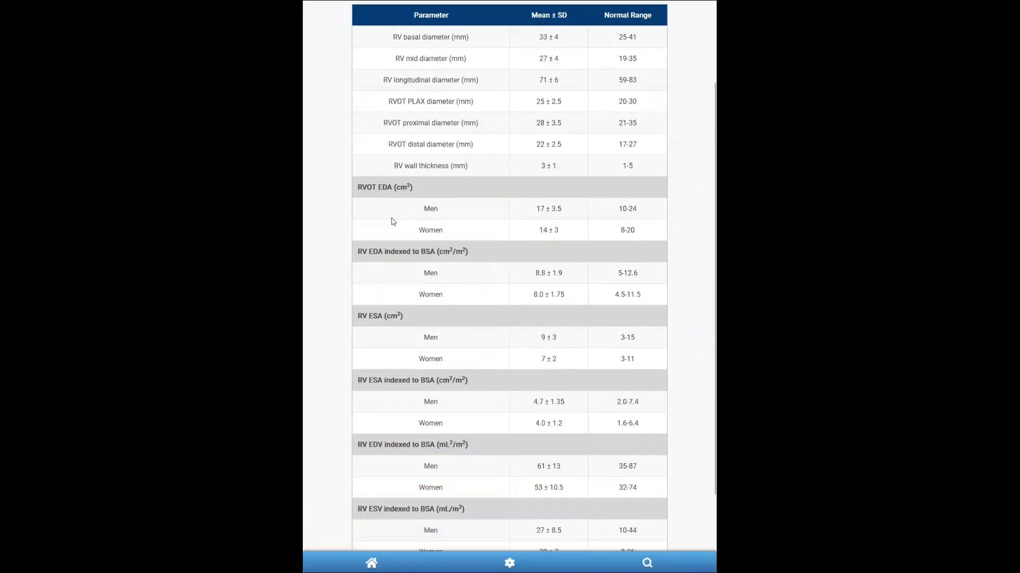
scroll(409, 261, down, 2)
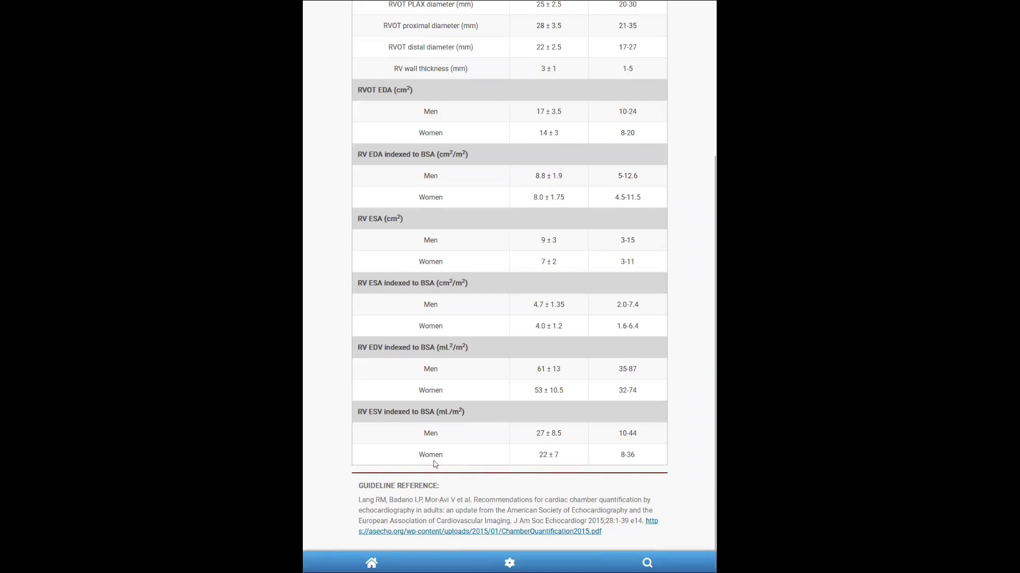
scroll(436, 464, up, 5)
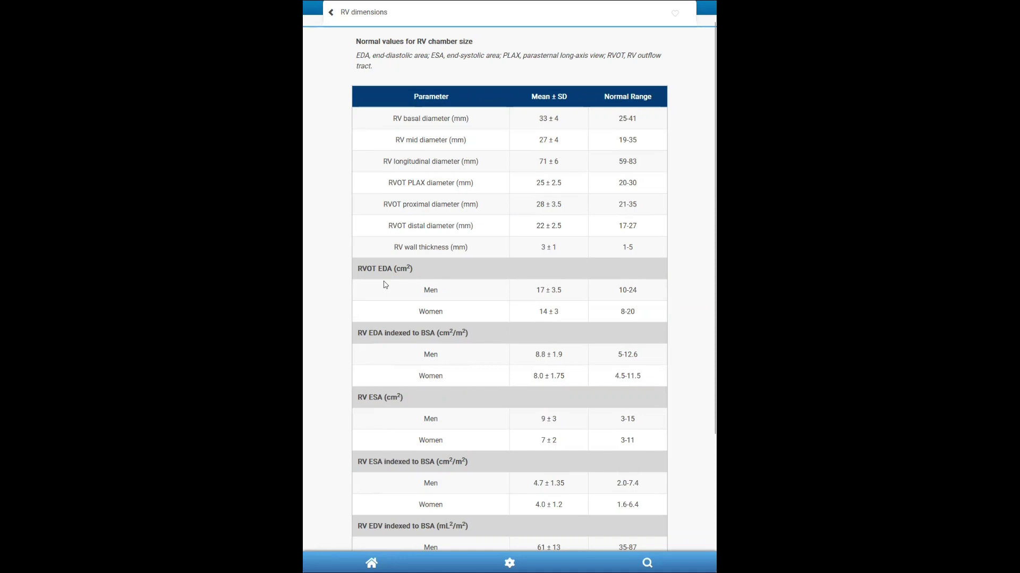
click(329, 13)
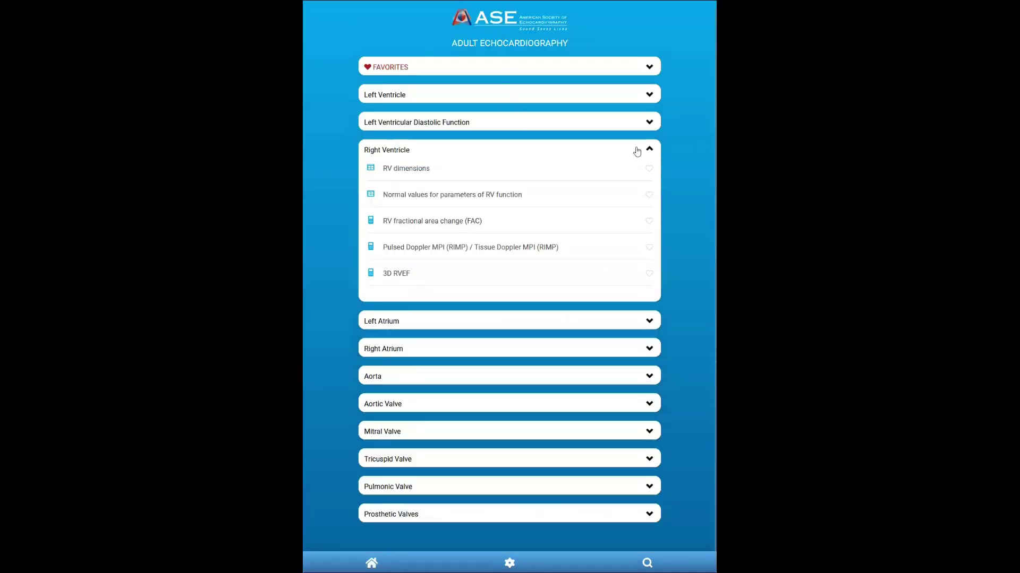
click(650, 150)
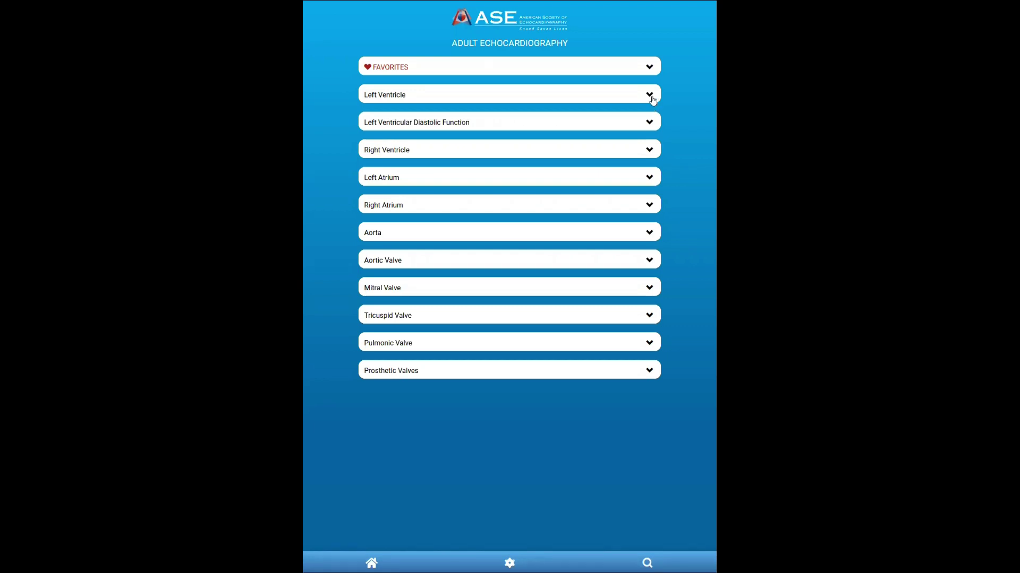
Step: Open the LV volumes and ejection fraction calculator and set BSA to 2 m² and gender to Male
click(650, 95)
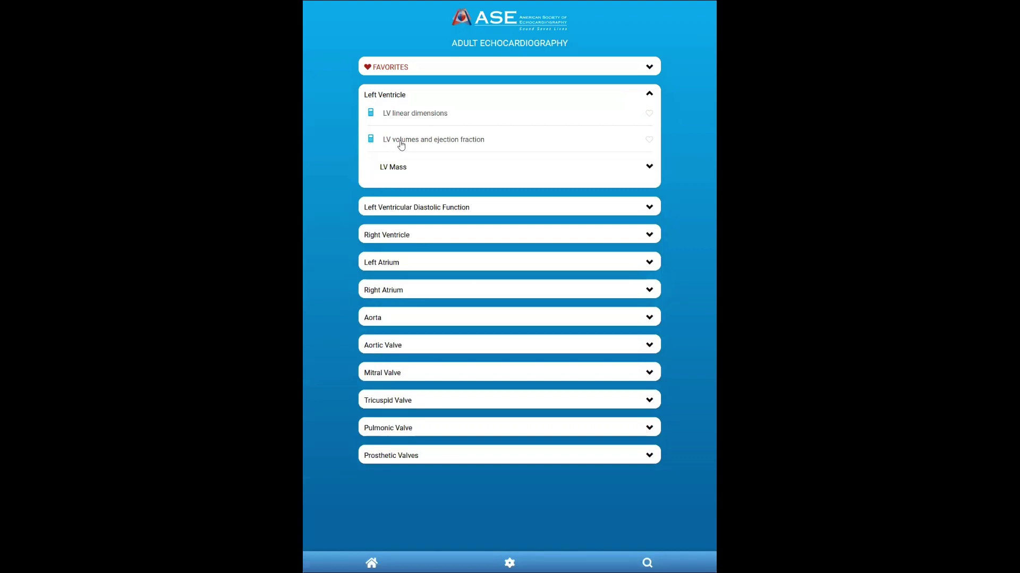
click(402, 143)
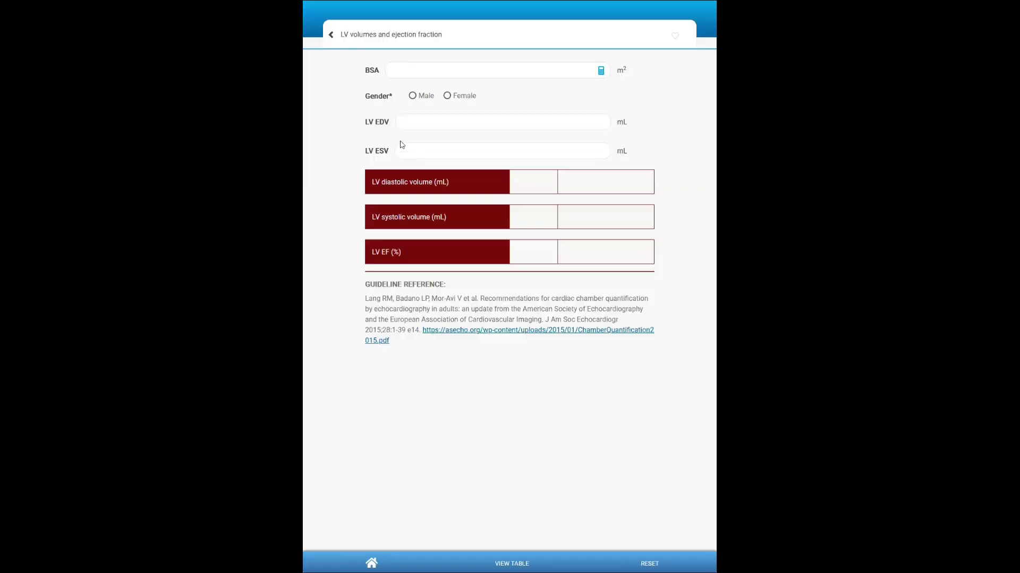
click(428, 68)
text(2)
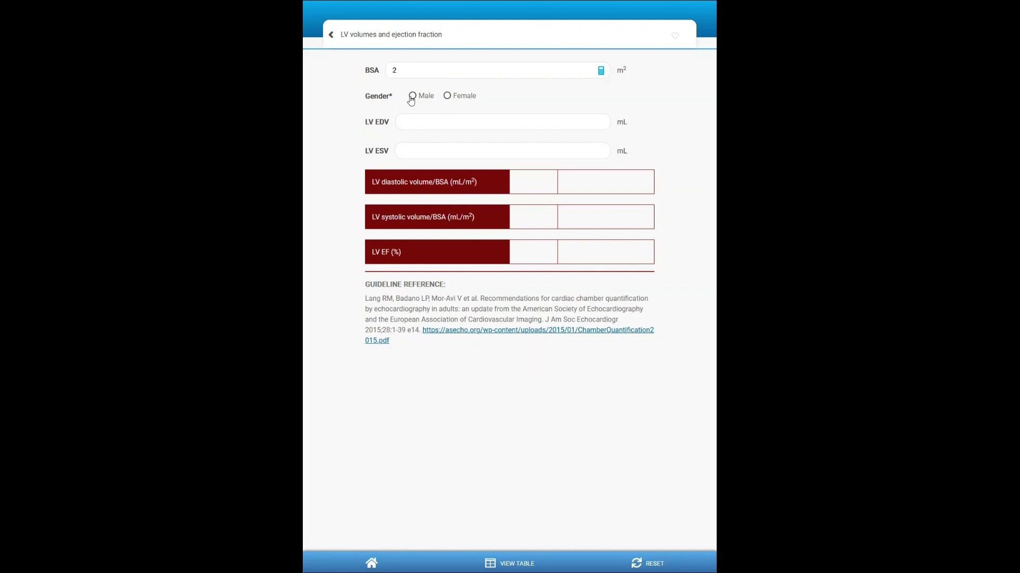
click(412, 96)
Step: Set LV EDV to 300 mL and LV ESV to 150 mL in the ejection fraction calculator
click(413, 118)
text(300)
click(426, 148)
text(1)
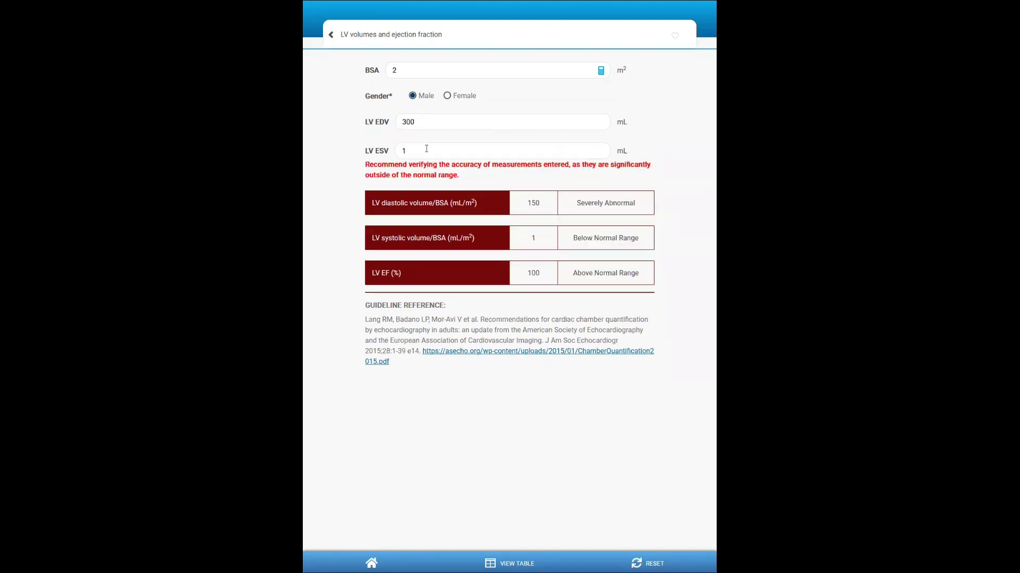
text(50)
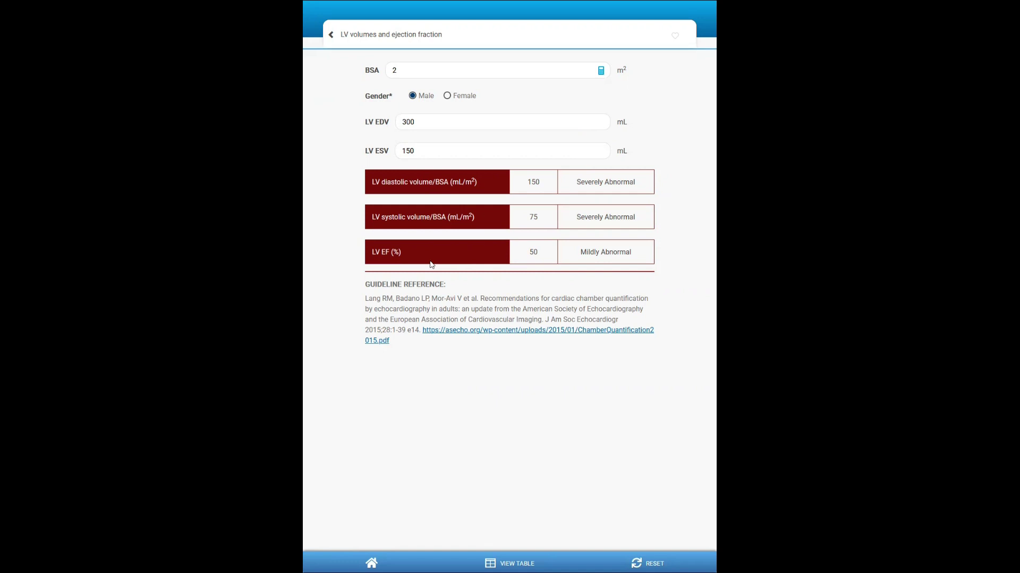
click(330, 35)
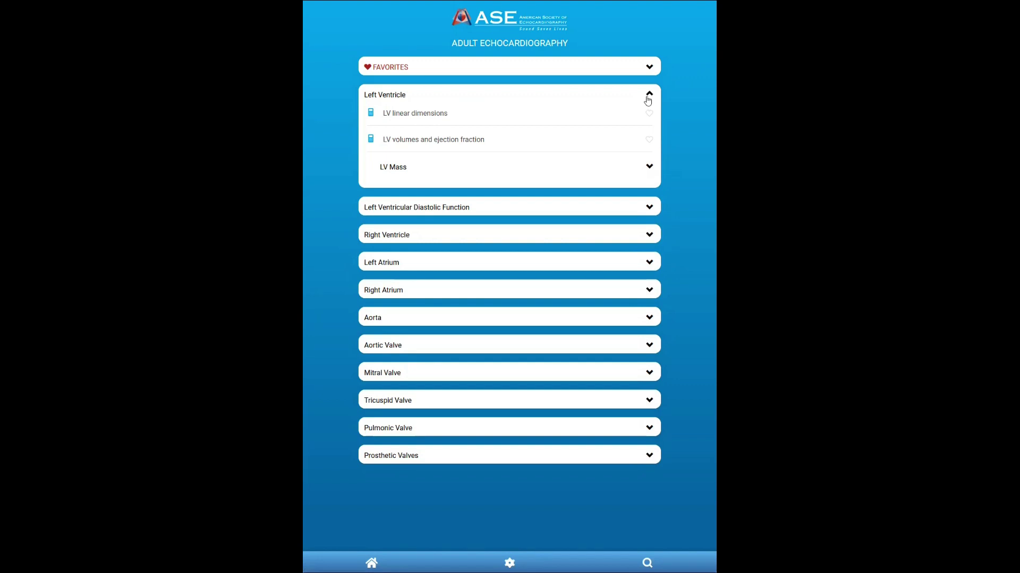
click(649, 96)
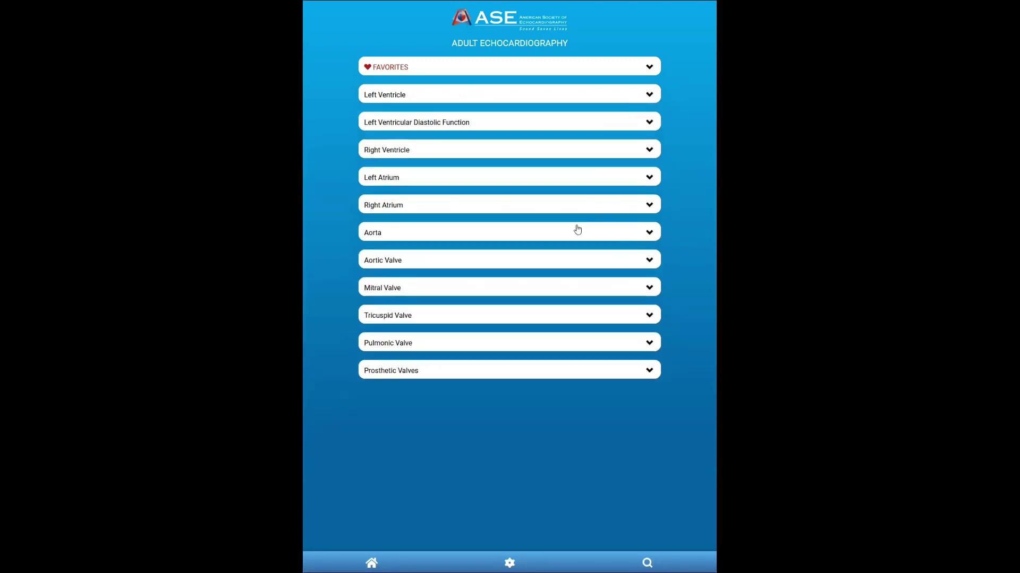
Step: View the Aorta calculators for aortic root dimensions by nomogram at the sinuses of Valsalva and at multiple levels by gender
click(518, 235)
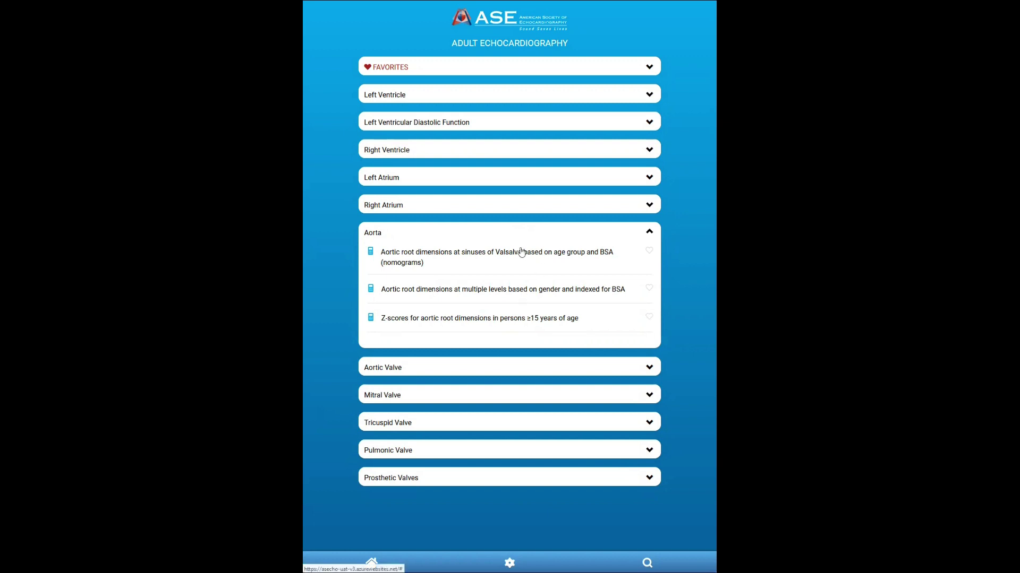
click(522, 256)
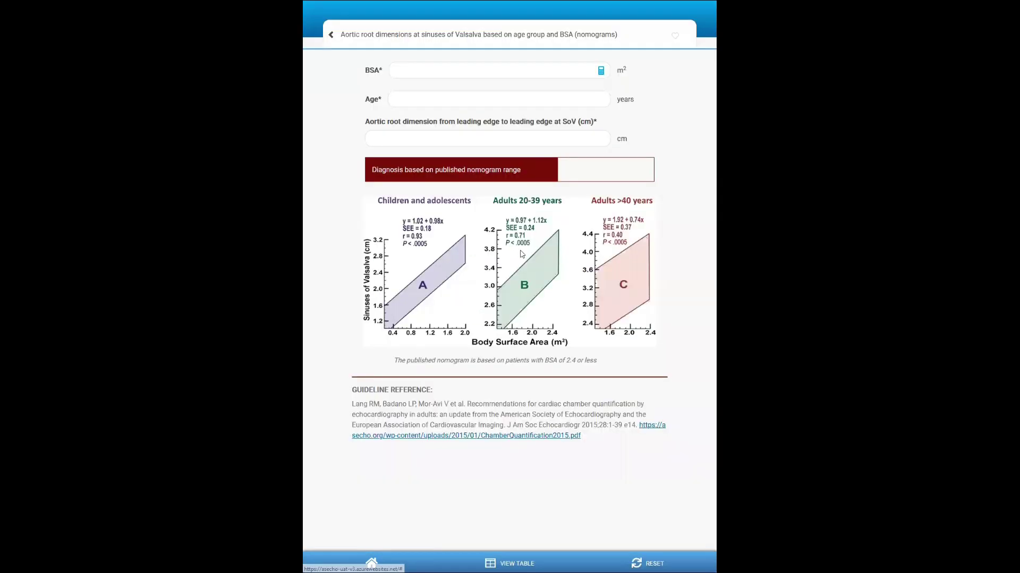
click(331, 37)
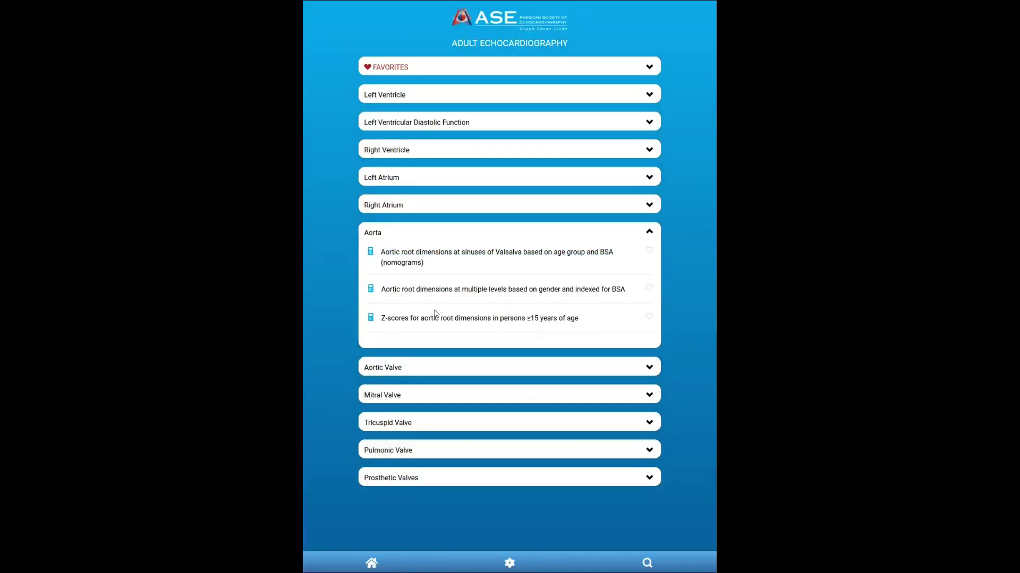
click(462, 296)
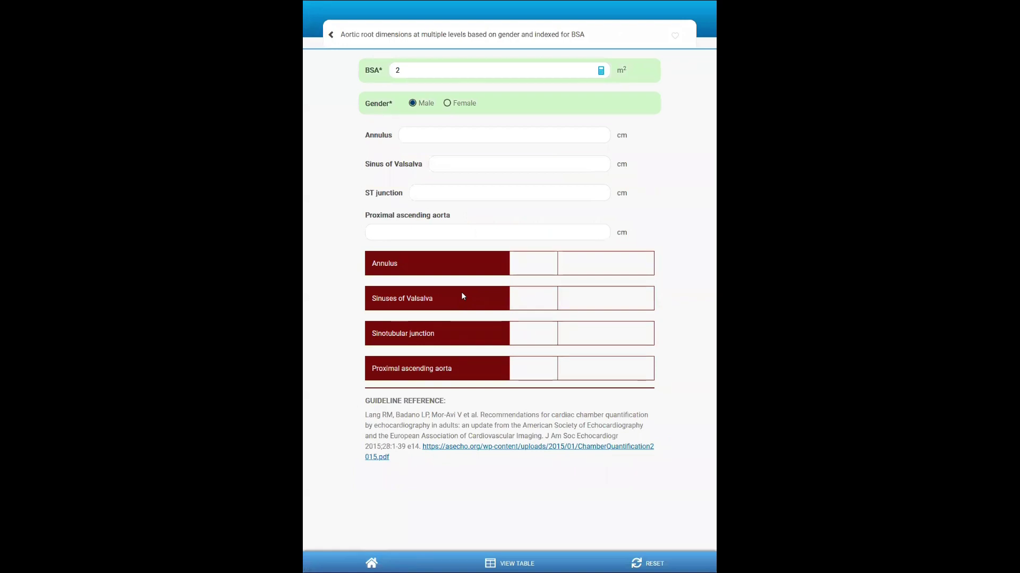
click(331, 35)
Step: Calculate the aortic root Z-score for a person aged 35 with a sinuses of Valsalva diameter of 4 cm
click(439, 318)
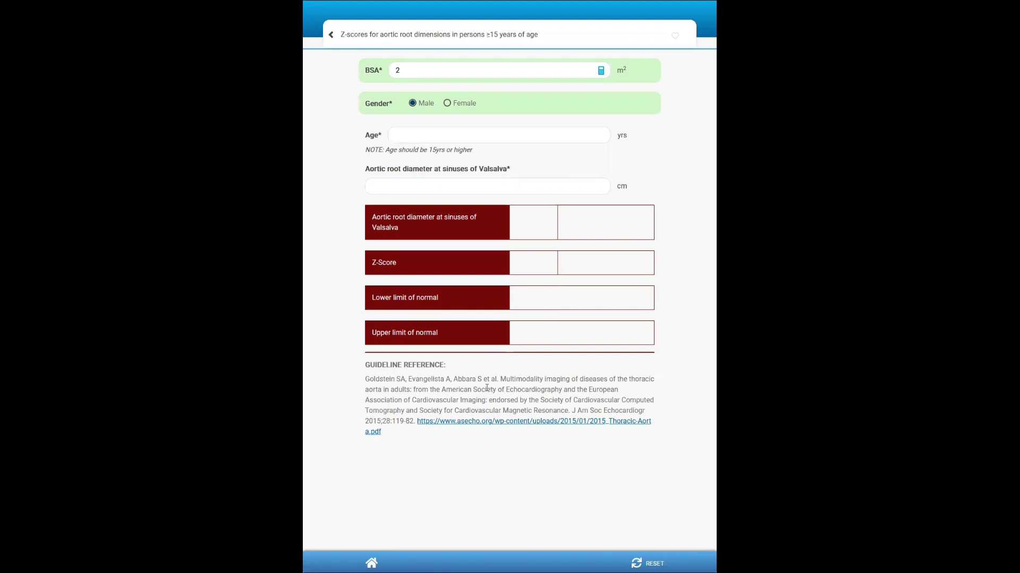
click(475, 137)
text(35)
click(438, 182)
text(4)
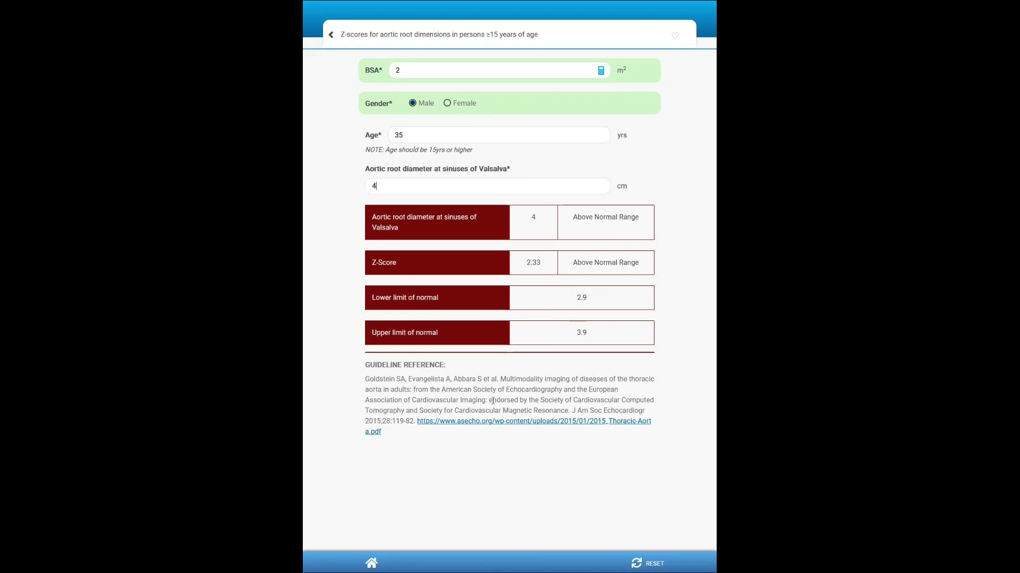
click(331, 34)
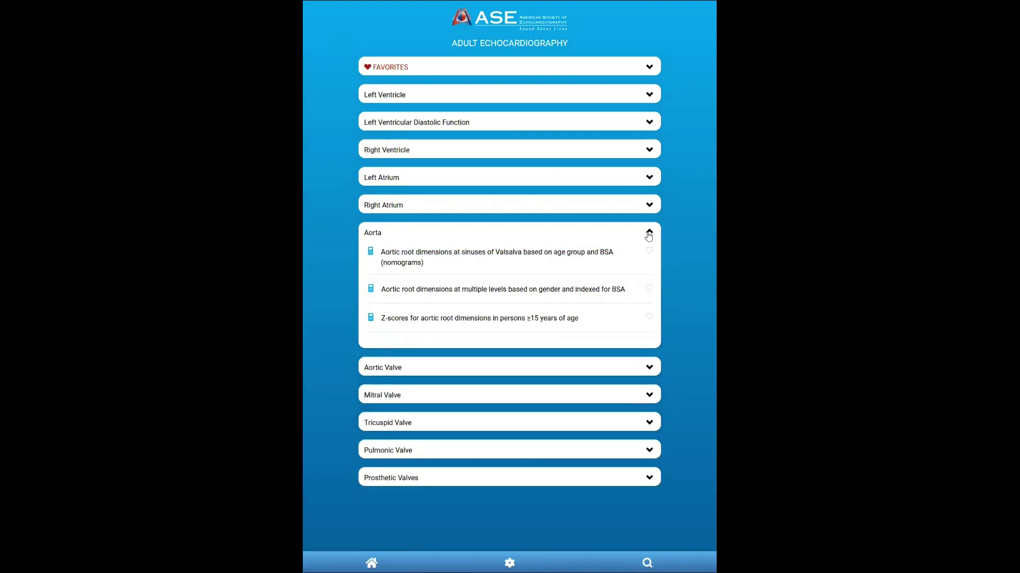
click(649, 234)
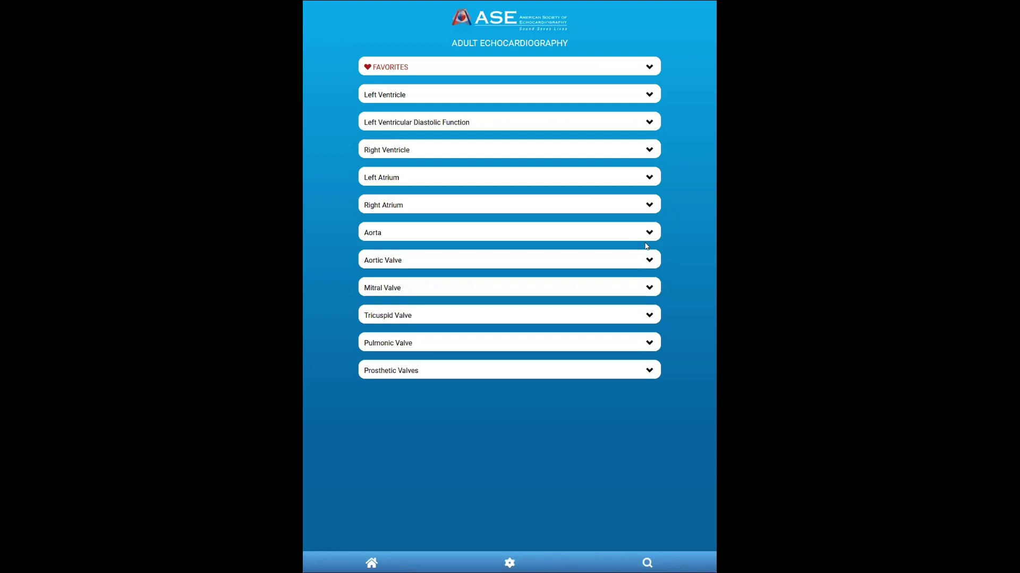
Step: Open the mitral regurgitation severity algorithm and set vena contracta width to ≥0.7cm and central jet size to Large, >50% LA Area
click(651, 290)
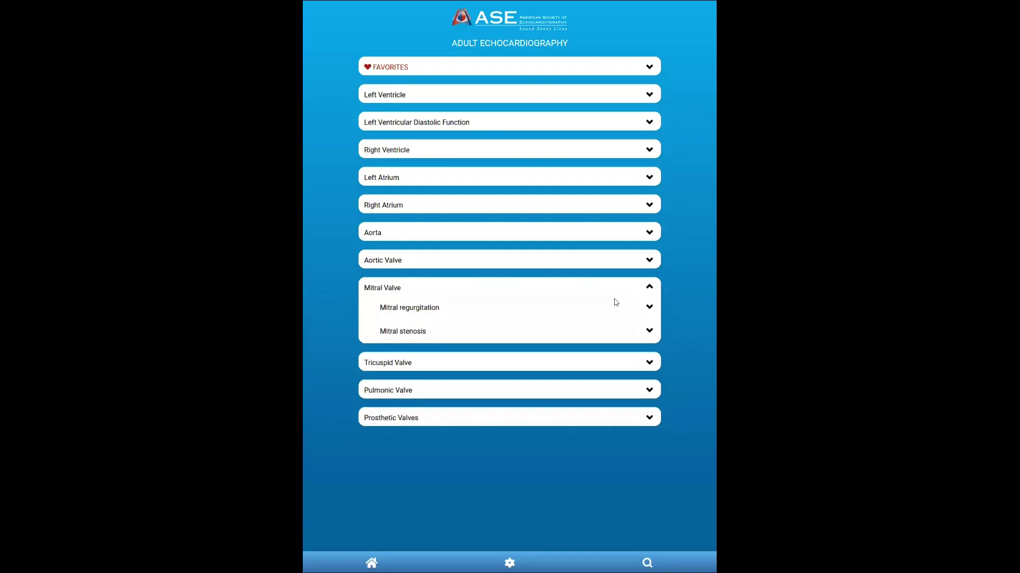
click(650, 308)
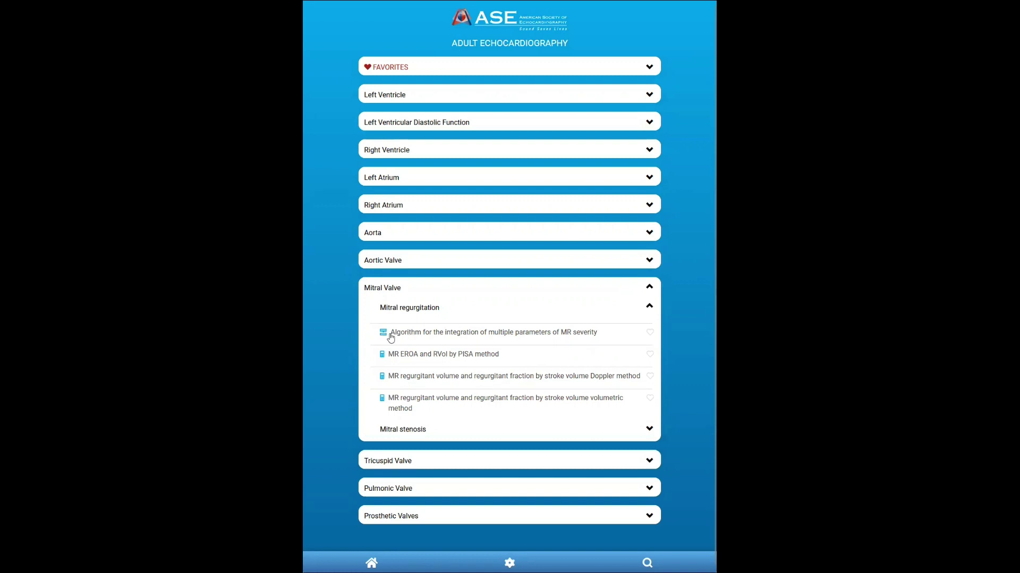
click(407, 336)
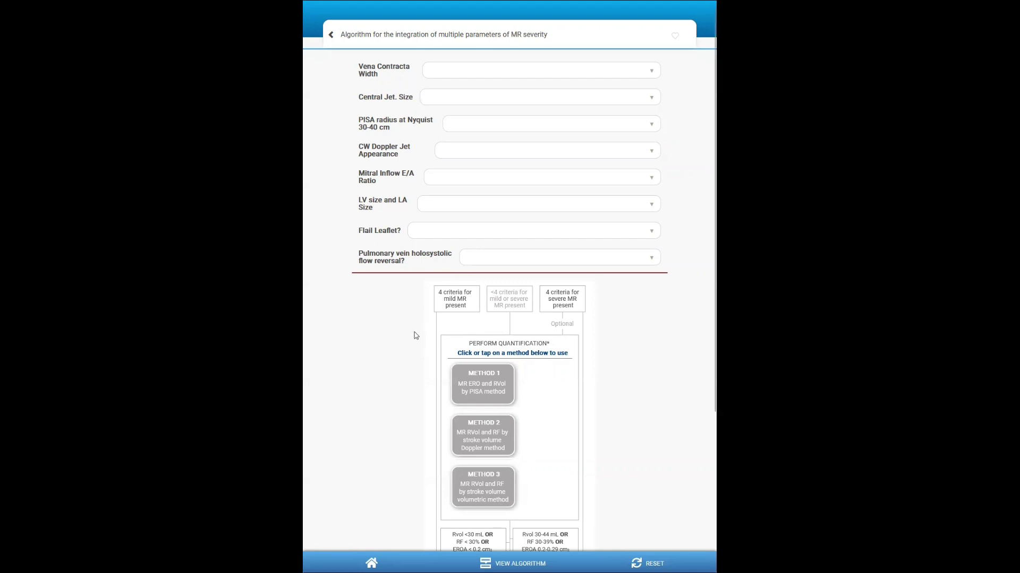
click(526, 74)
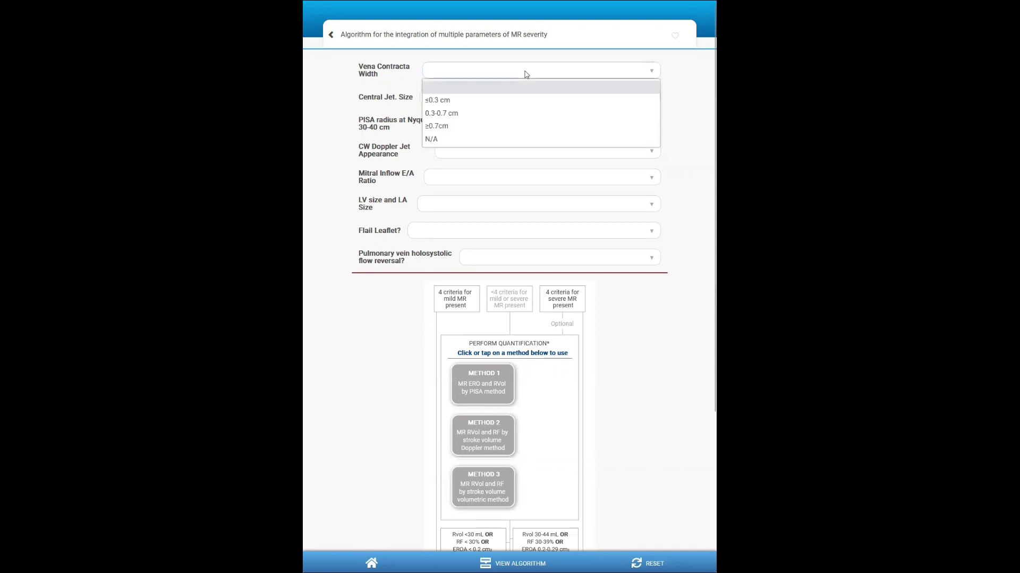
click(504, 126)
click(512, 101)
click(501, 139)
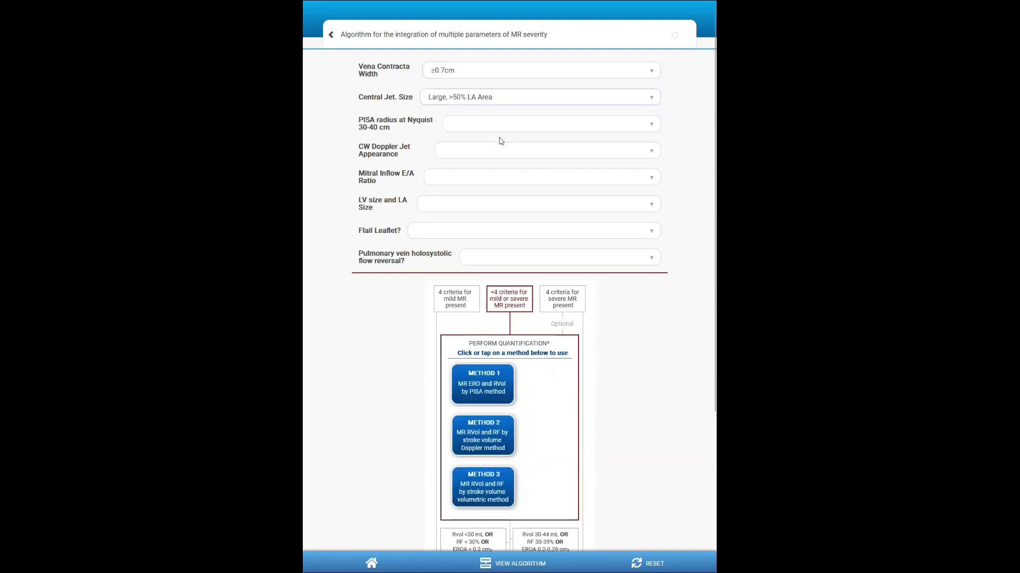
Step: Set the PISA radius to ≥1 cm, CW Doppler jet appearance to Other and mitral inflow E/A ratio to >1
click(507, 123)
click(492, 179)
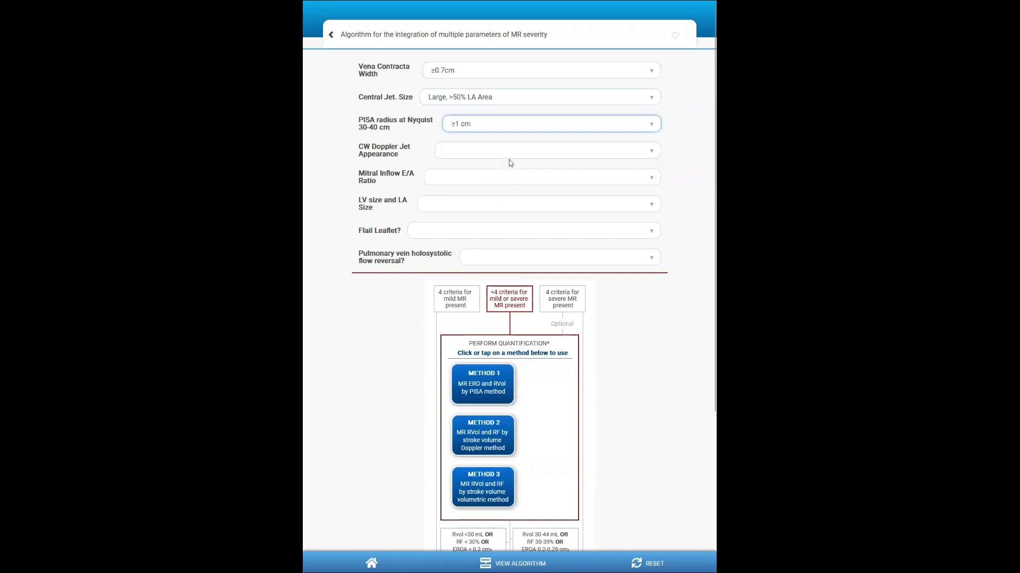
click(513, 154)
click(502, 193)
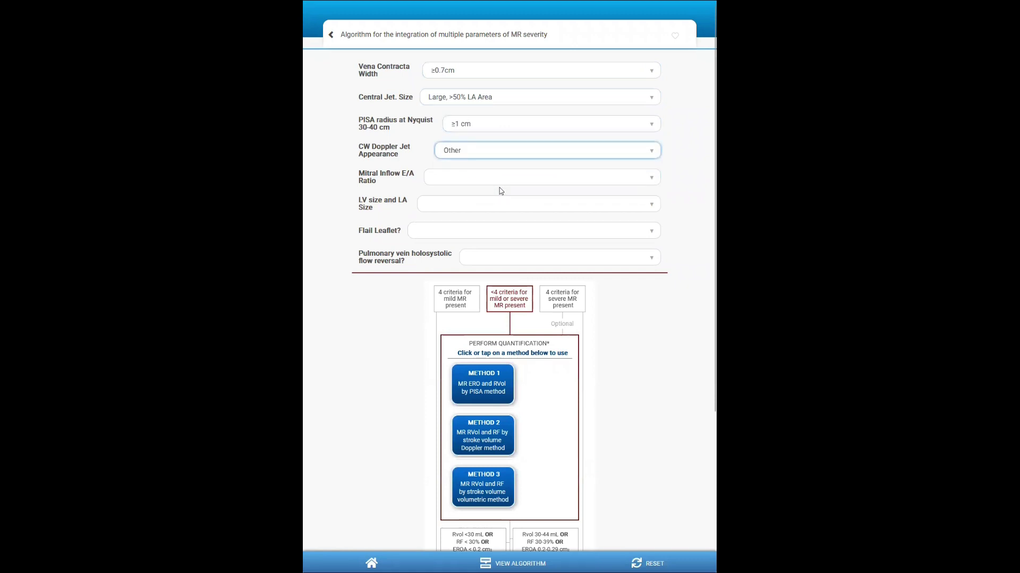
click(506, 184)
click(491, 219)
Step: Set LV and LA size to Enlarged LV with normal function, flail leaflet to Present and pulmonary vein holosystolic flow reversal to Absent
click(496, 206)
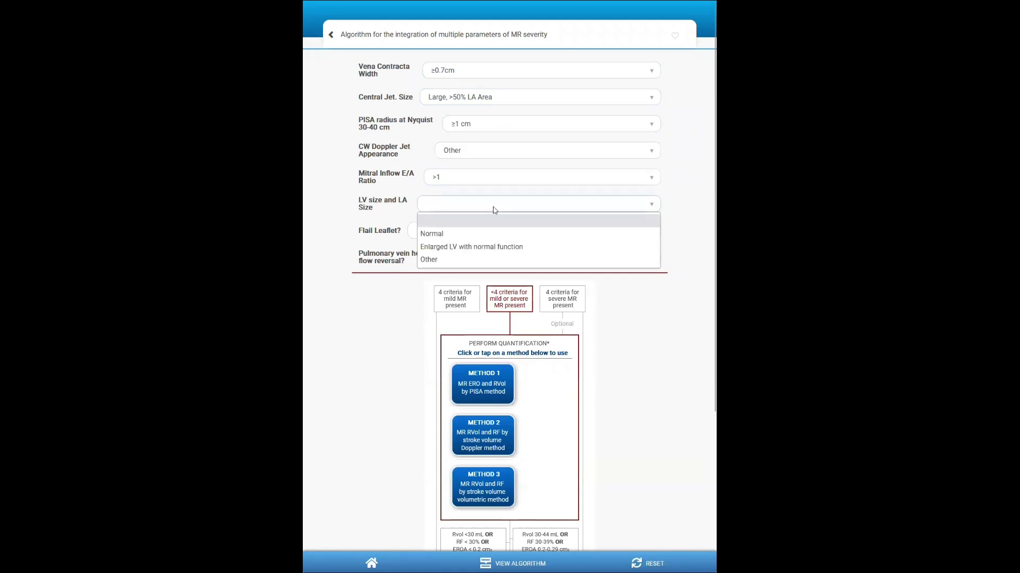
click(492, 246)
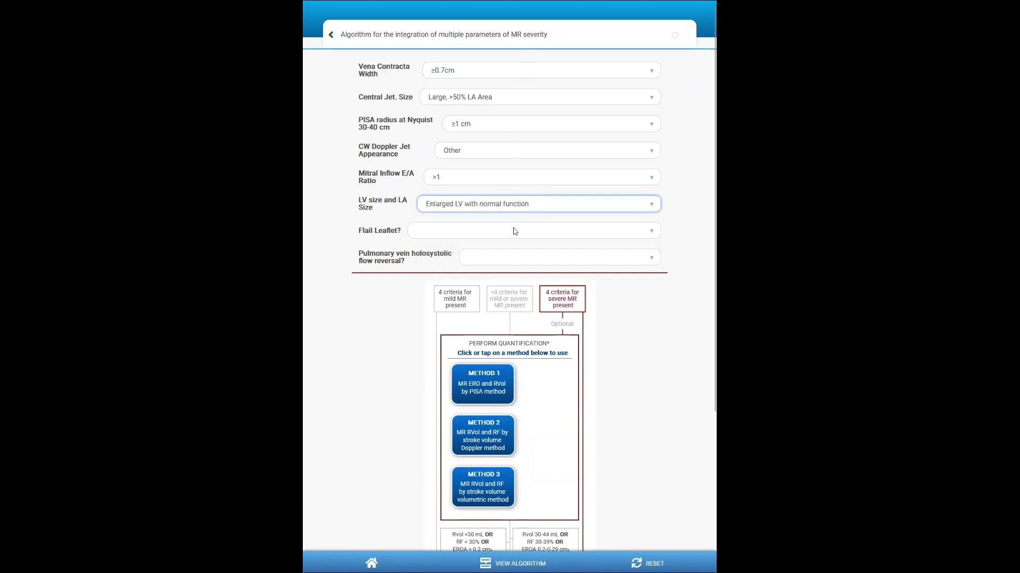
click(491, 231)
click(487, 261)
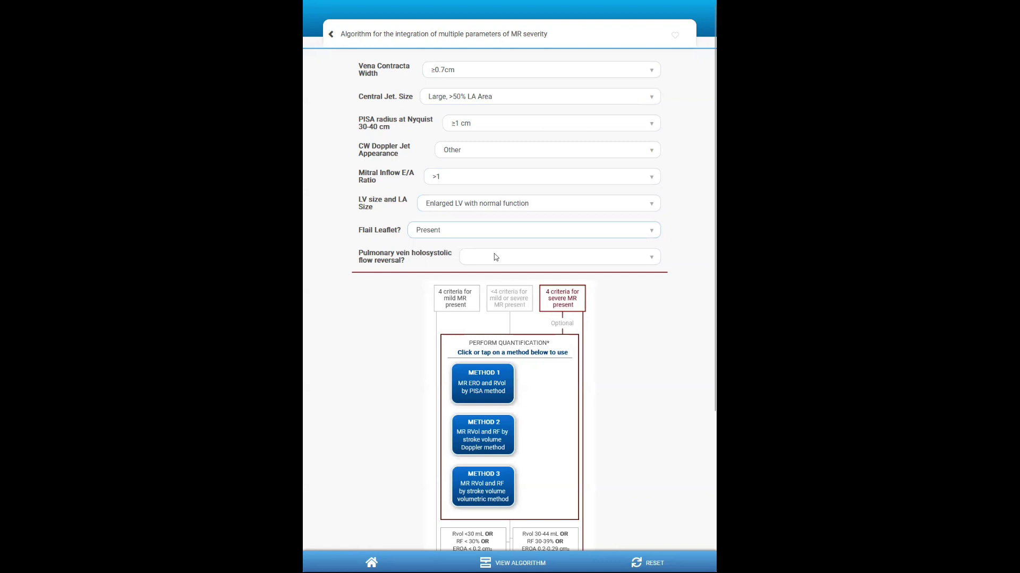
click(494, 261)
click(487, 304)
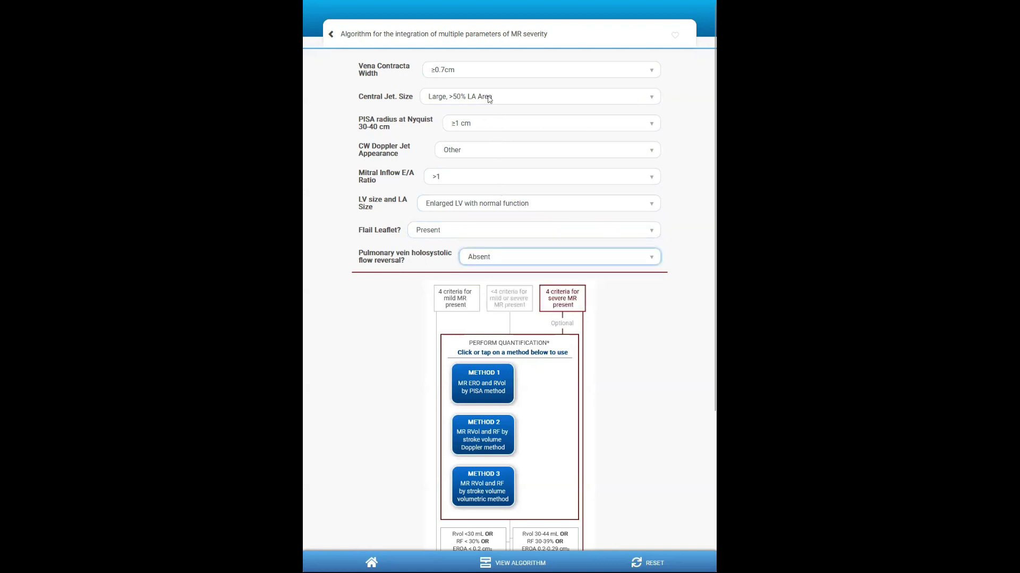
Step: Set the vena contracta width to ≤0.3 cm in the MR severity algorithm
click(497, 75)
click(439, 99)
scroll(615, 405, down, 3)
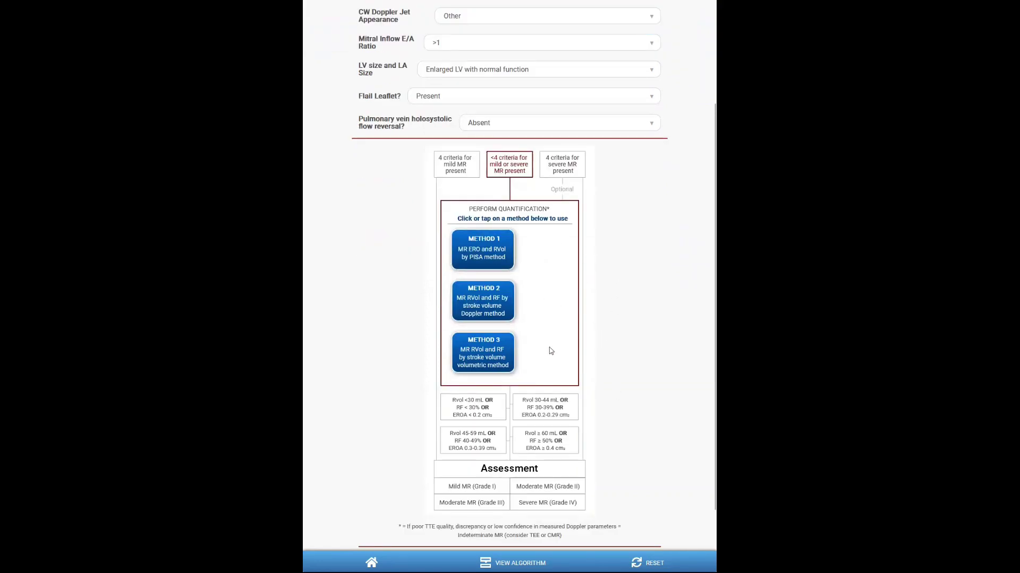
Step: Calculate MR EROA and RVol by PISA with radius 1 cm, aliasing velocity 30 cm/s, Vmax 500 cm/s and VTI 200 cm; return to the home list
click(497, 255)
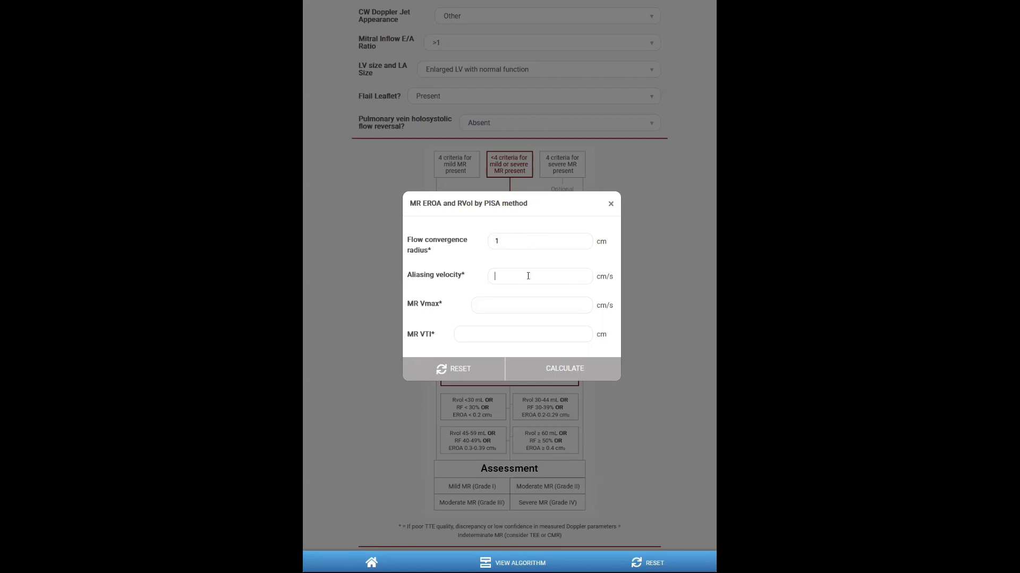
text(30)
text(5)
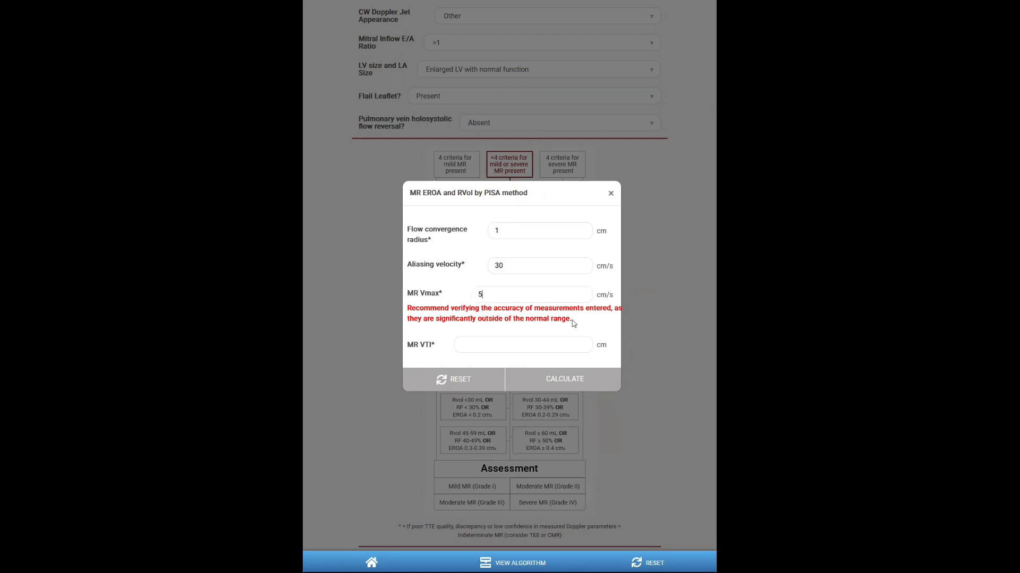
text(00)
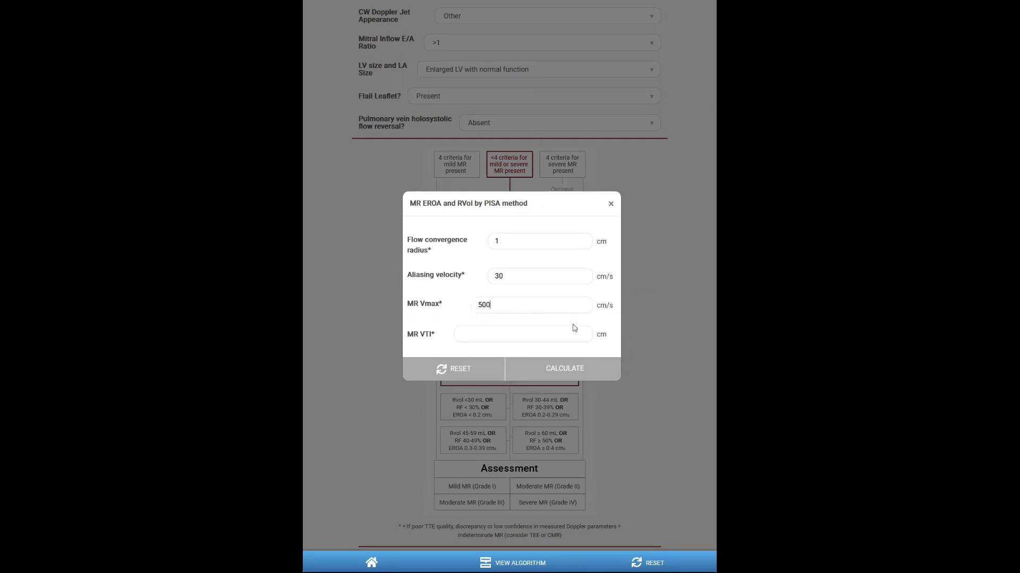
text(200)
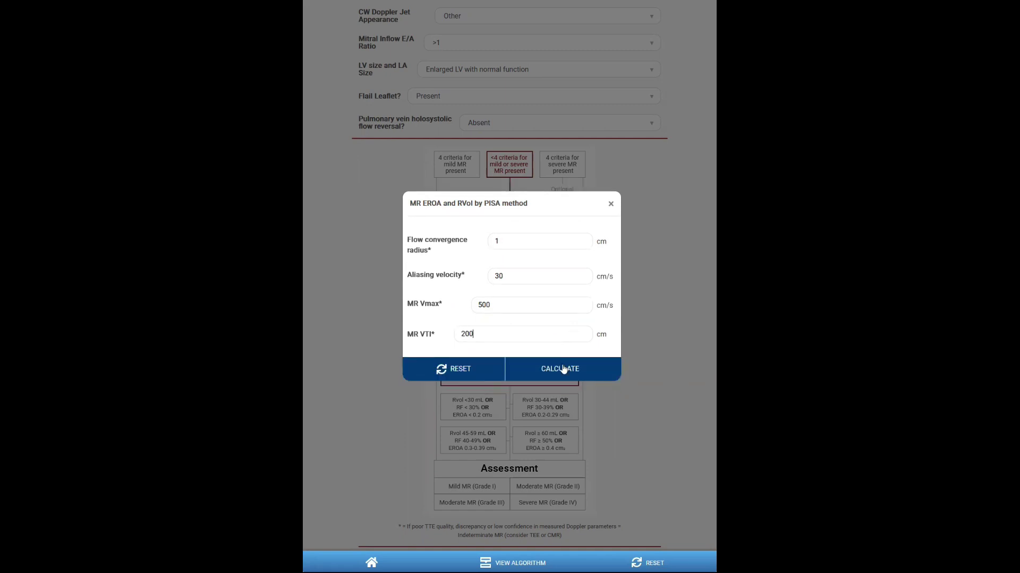
click(563, 370)
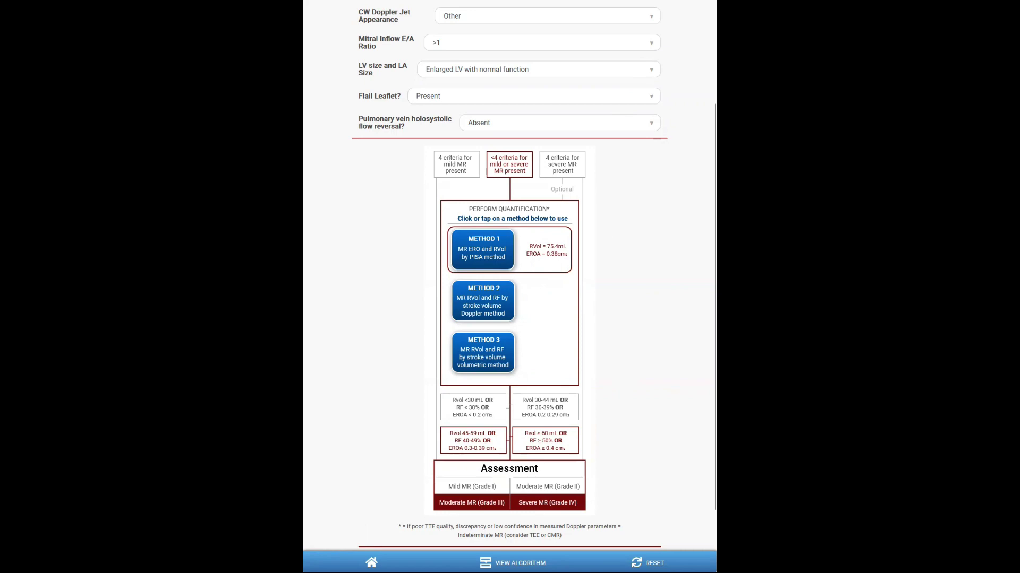
click(371, 562)
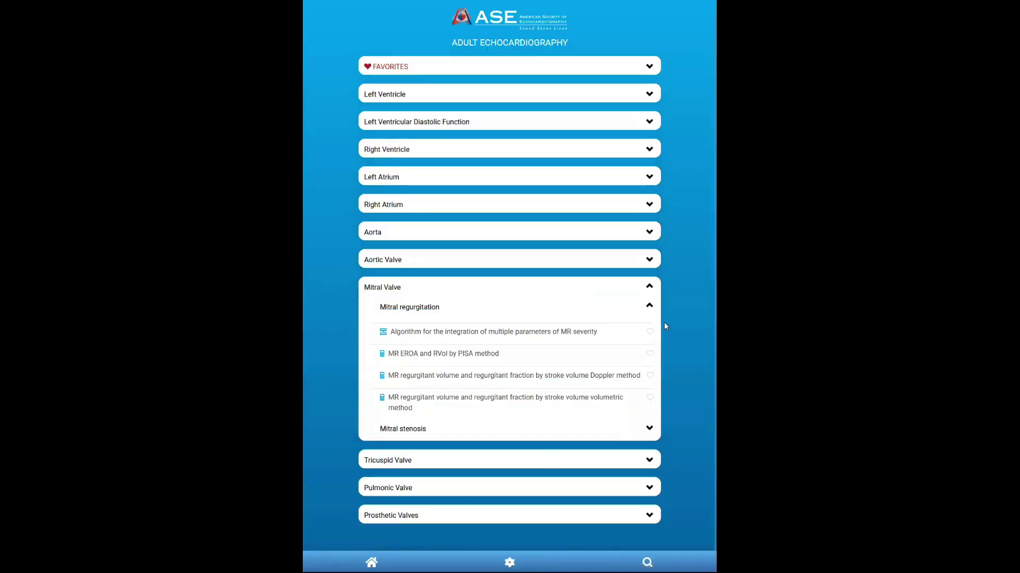